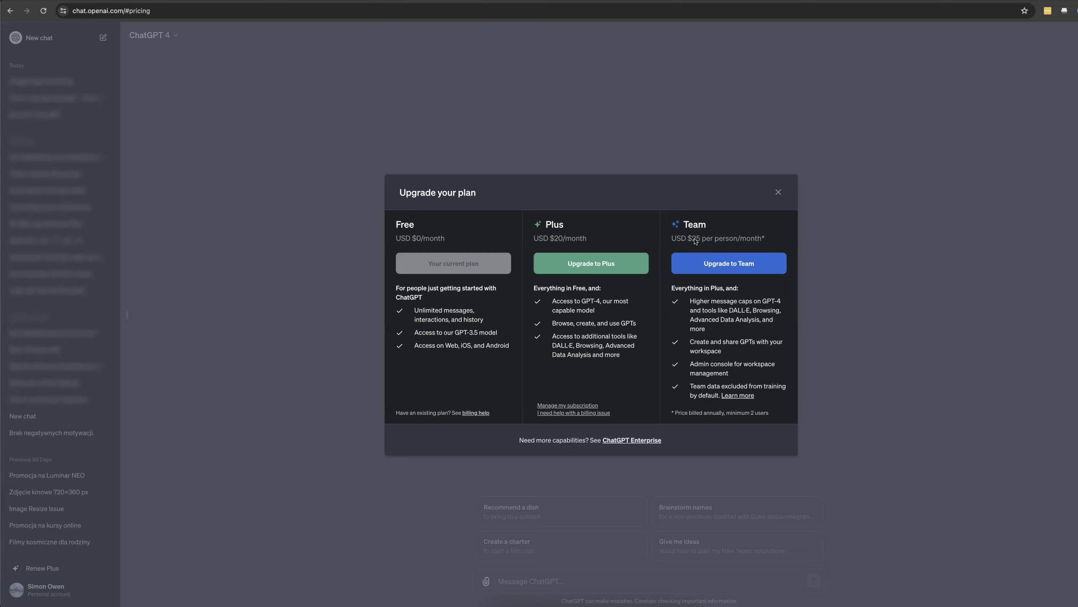
Start the upgrade to the Team plan to open its billing plan selection.
{"action": "left_click", "coordinate": [695, 230]}
{"action": "left_click", "coordinate": [713, 310]}
{"action": "left_click", "coordinate": [742, 263]}
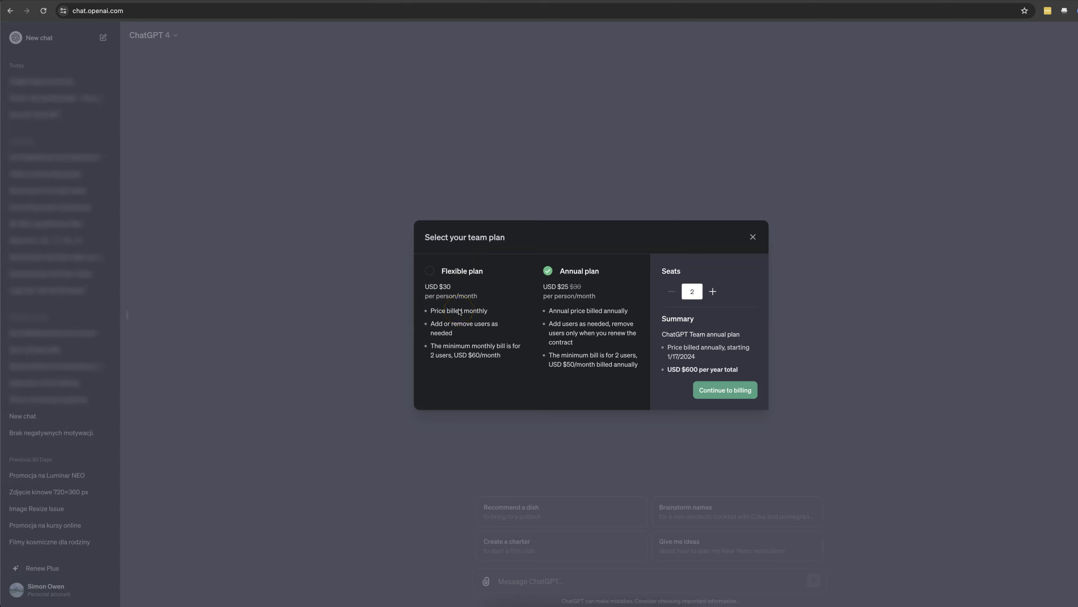
Select the Flexible team plan and try adding one seat before returning to 2 seats.
{"action": "left_click", "coordinate": [429, 272]}
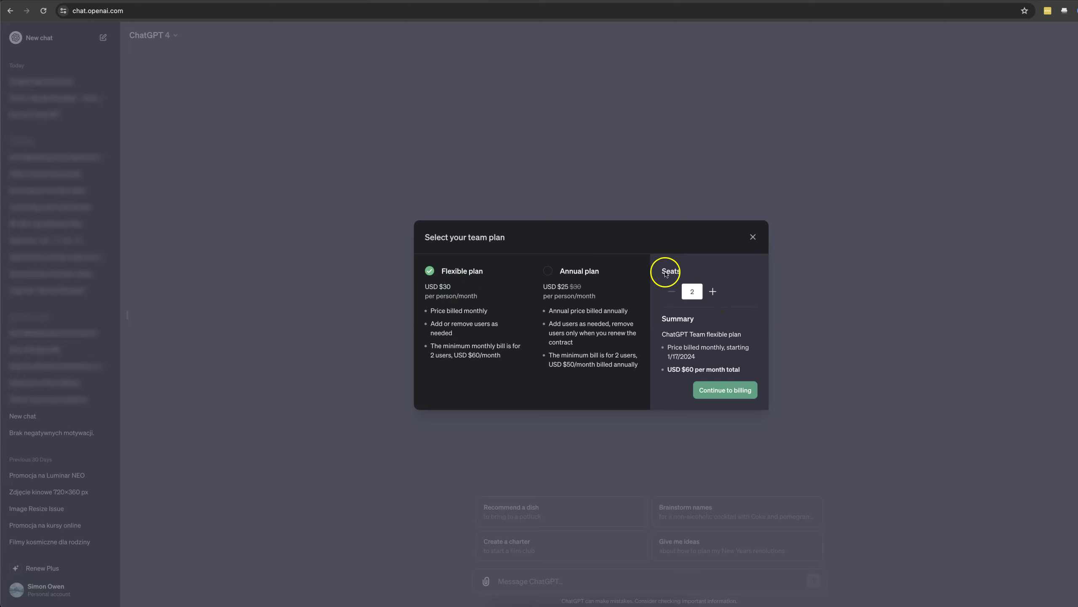
{"action": "left_click", "coordinate": [713, 292]}
{"action": "left_click", "coordinate": [672, 293]}
Select the Annual team plan, check its yearly total in the summary, and close the plan selection.
{"action": "left_click", "coordinate": [548, 270]}
{"action": "mouse_move", "coordinate": [684, 369]}
{"action": "left_mouse_down"}
{"action": "mouse_move", "coordinate": [701, 369]}
{"action": "mouse_move", "coordinate": [679, 370]}
{"action": "mouse_move", "coordinate": [691, 370]}
{"action": "left_mouse_up"}
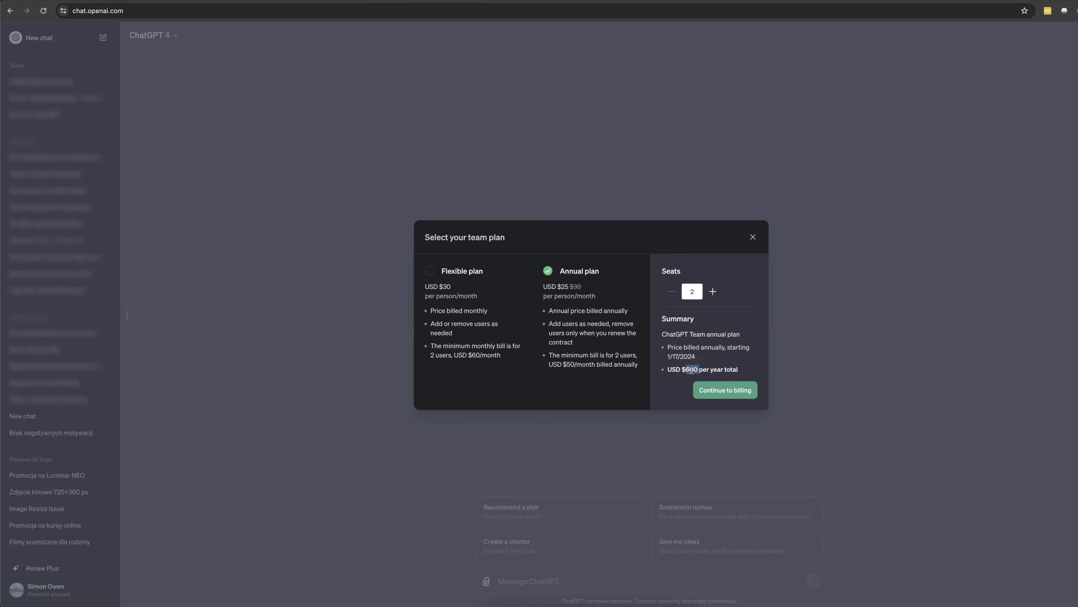
{"action": "double_click", "coordinate": [683, 369]}
{"action": "left_click", "coordinate": [682, 369]}
{"action": "key", "text": "Escape"}
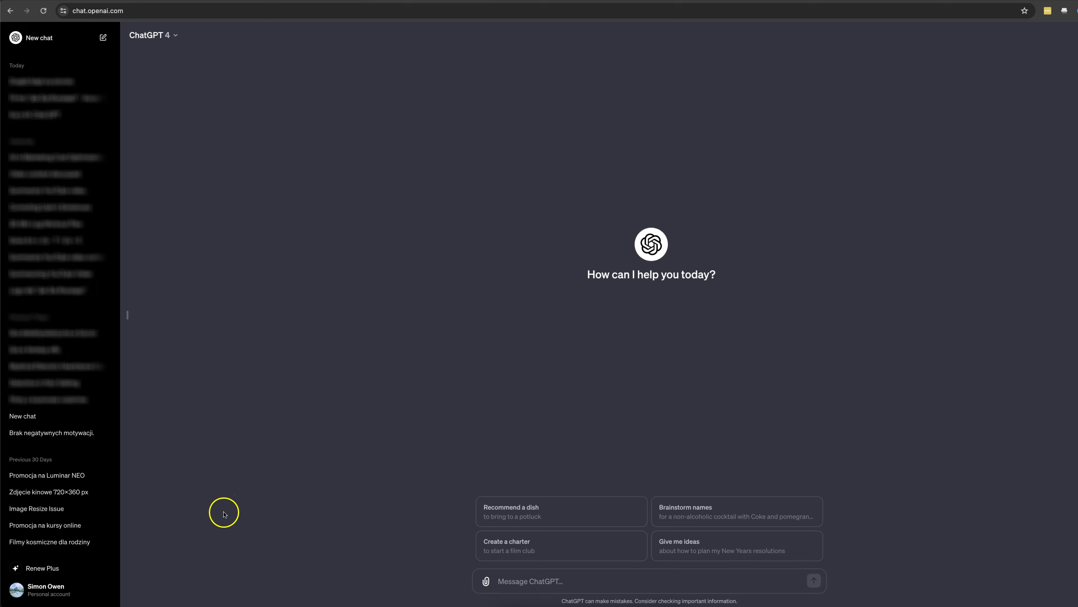
Switch from the personal account to the Jak Się Rozwijać team workspace.
{"action": "left_click", "coordinate": [84, 591]}
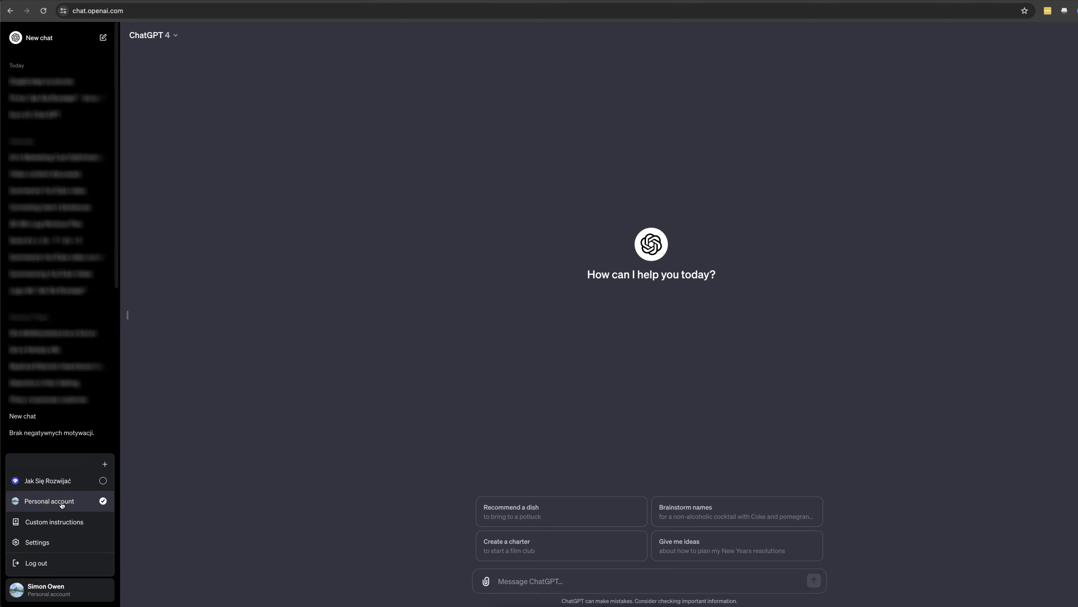
{"action": "left_click", "coordinate": [18, 482]}
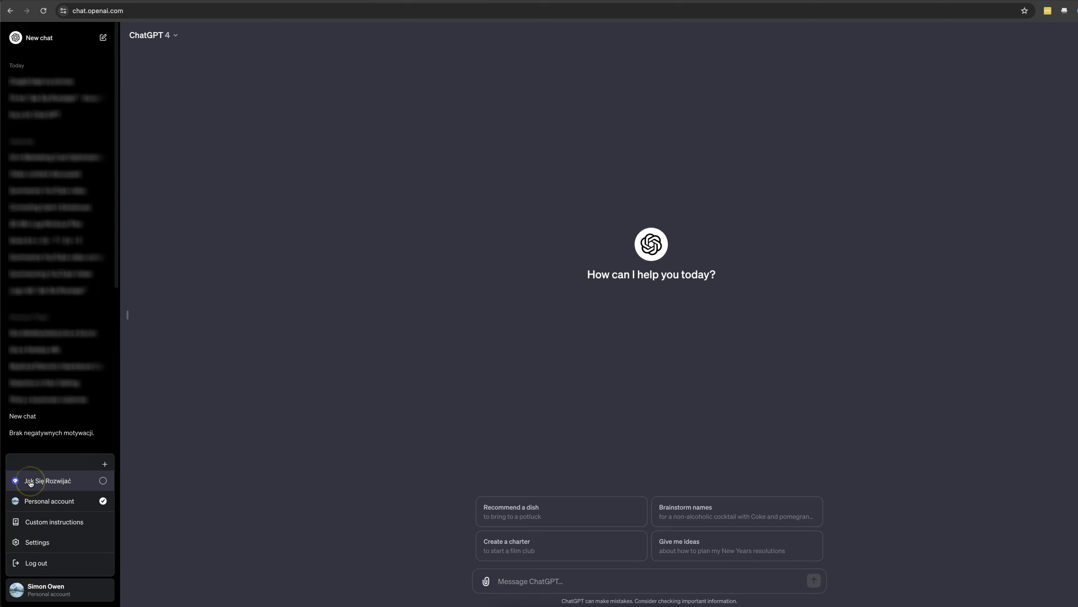
{"action": "left_click", "coordinate": [208, 506]}
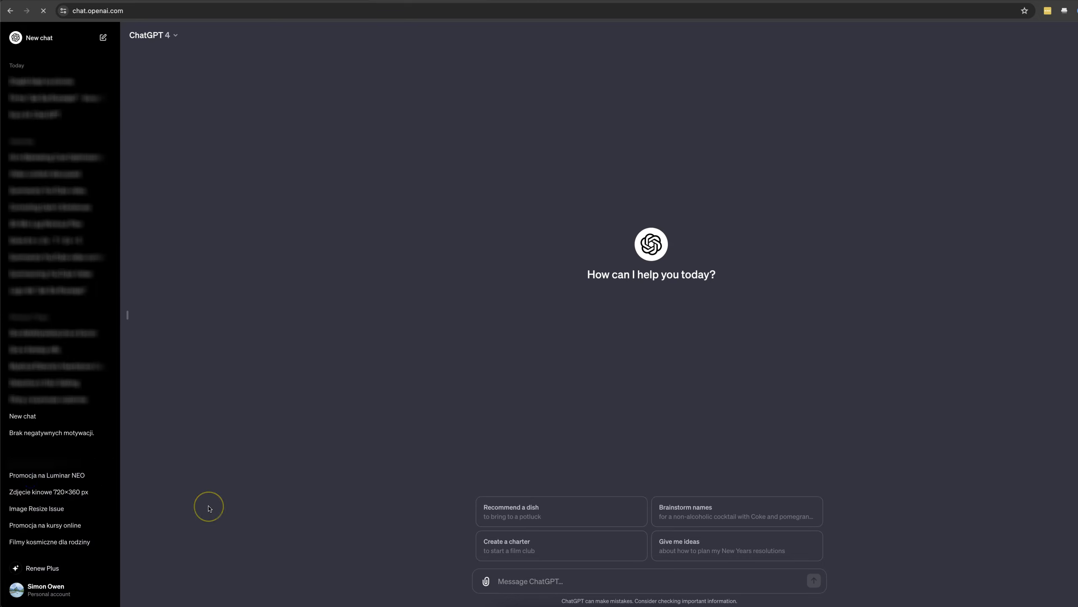
{"action": "left_click", "coordinate": [205, 502]}
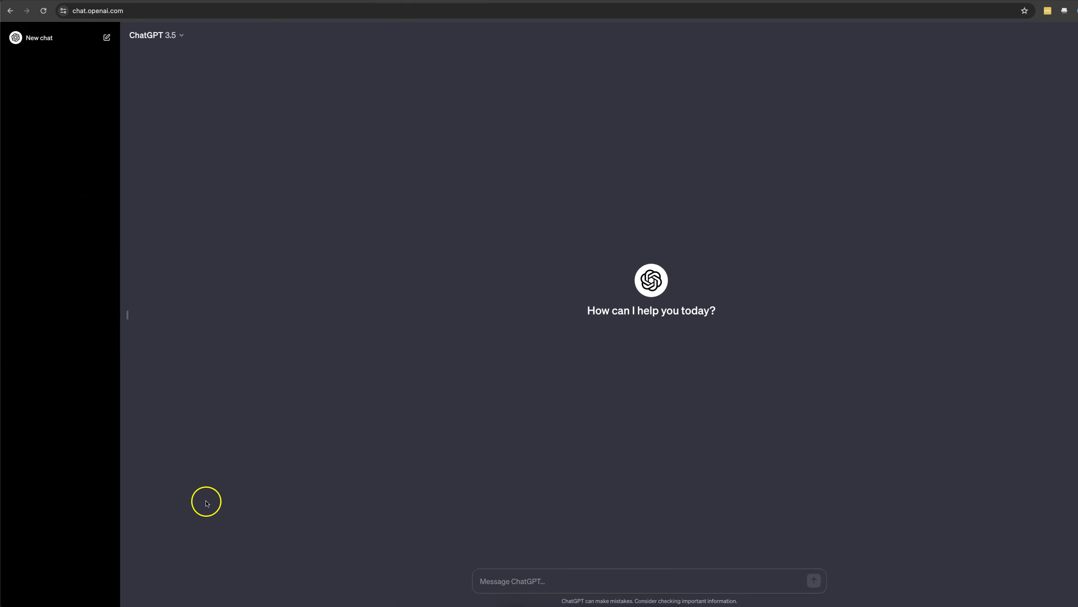
{"action": "left_click", "coordinate": [129, 569]}
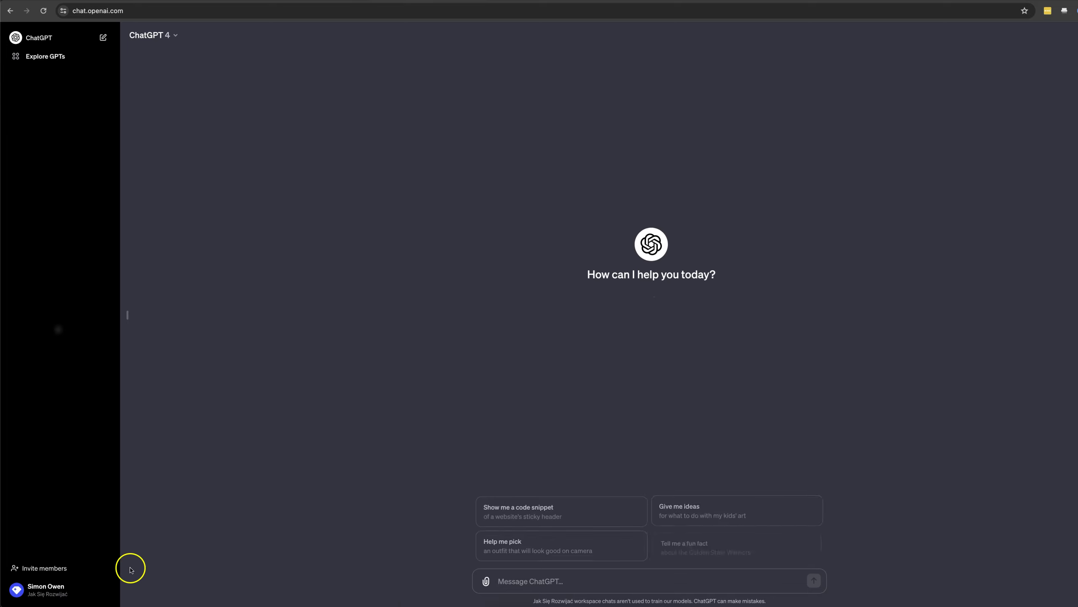
Review the account options available in the team workspace, including Manage workspace, and close them.
{"action": "left_click", "coordinate": [85, 593]}
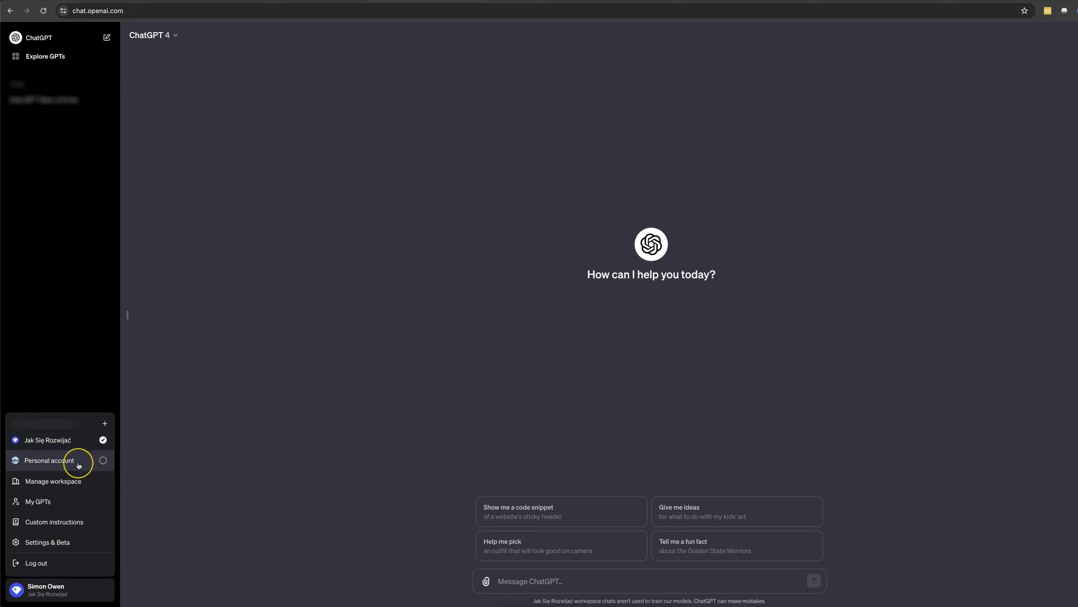
{"action": "left_click", "coordinate": [56, 462]}
{"action": "left_click", "coordinate": [51, 482]}
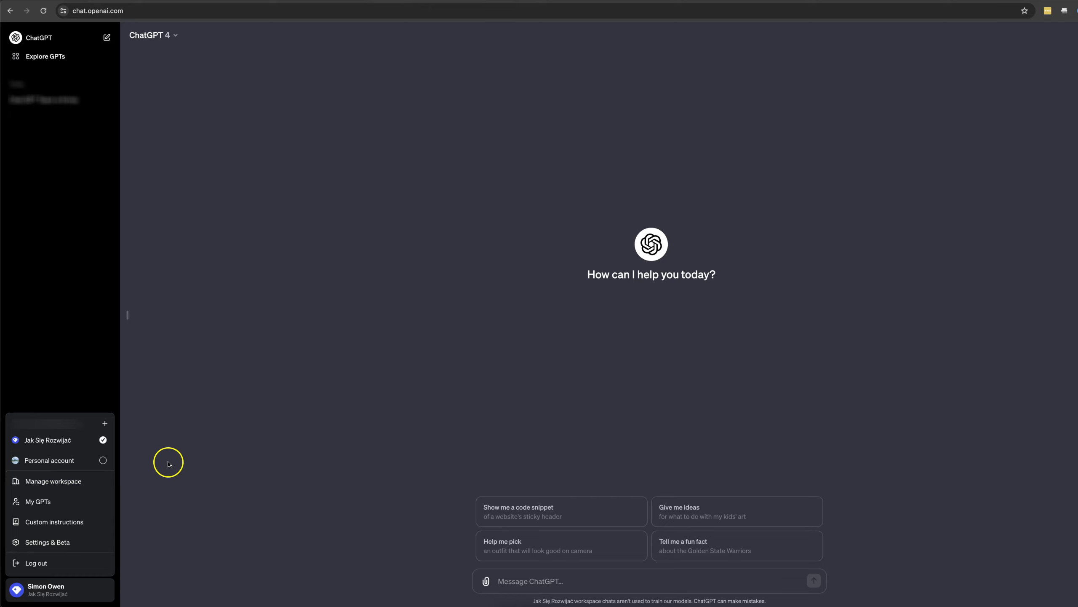
{"action": "left_click", "coordinate": [156, 48]}
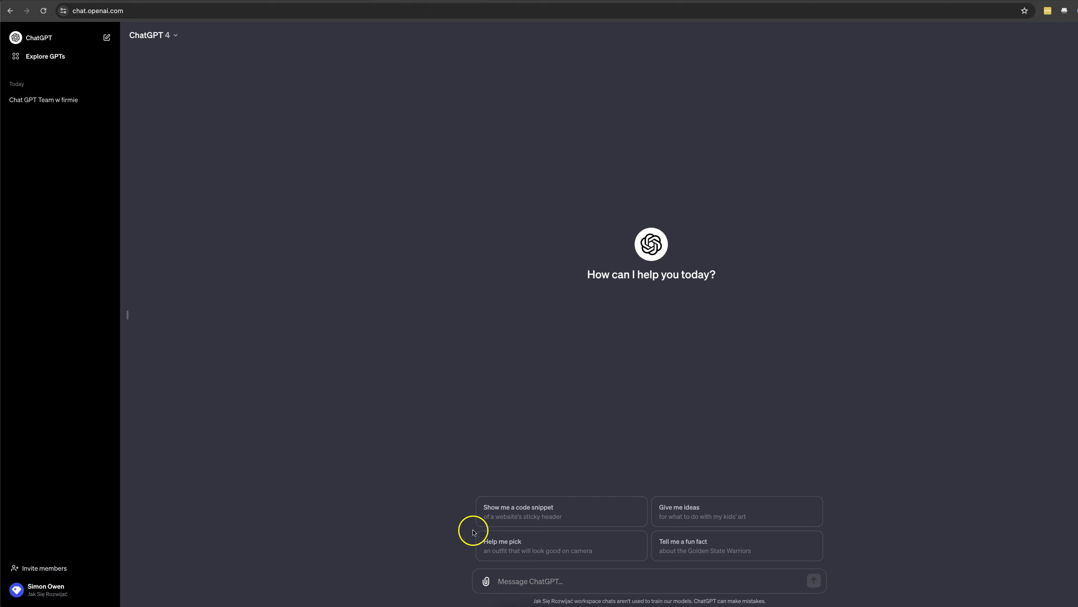
Show the models available in the team workspace and check the GPT-4 message limit.
{"action": "left_click", "coordinate": [516, 580]}
{"action": "left_click", "coordinate": [168, 38]}
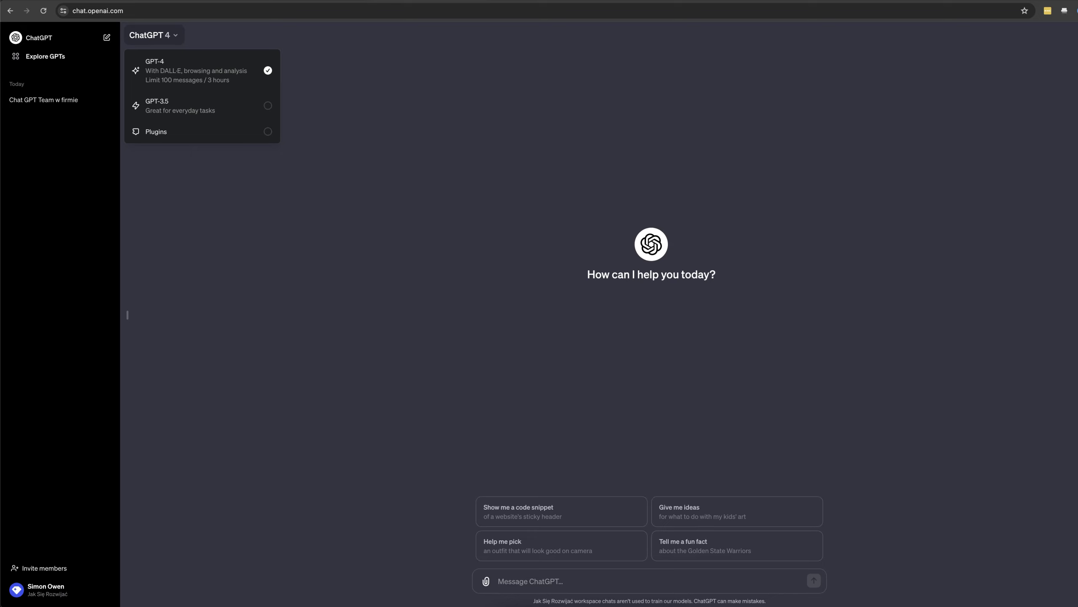
{"action": "left_click", "coordinate": [64, 0]}
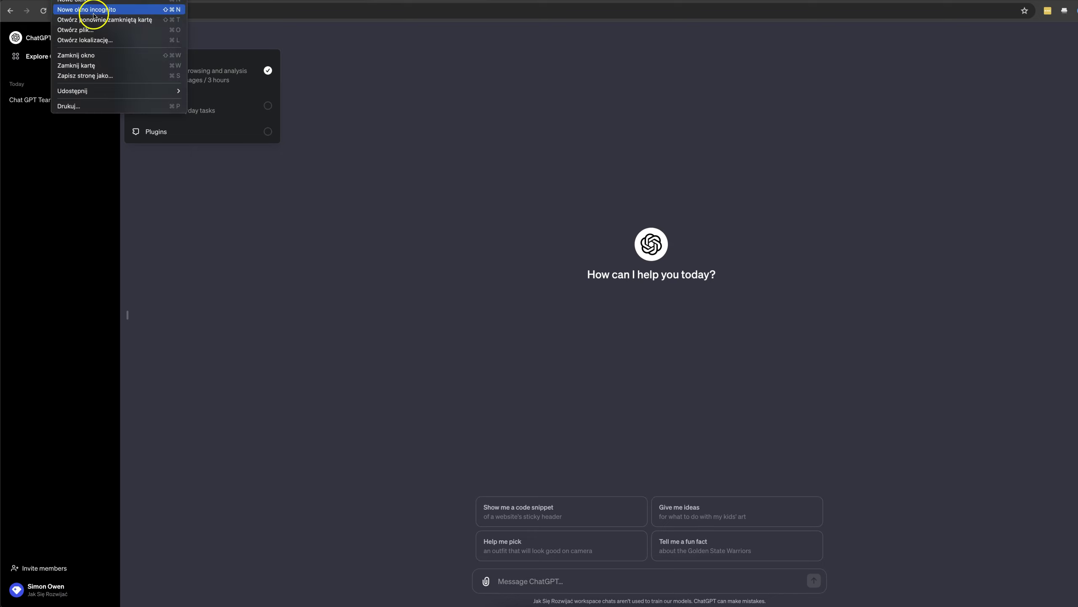
{"action": "left_click", "coordinate": [261, 324]}
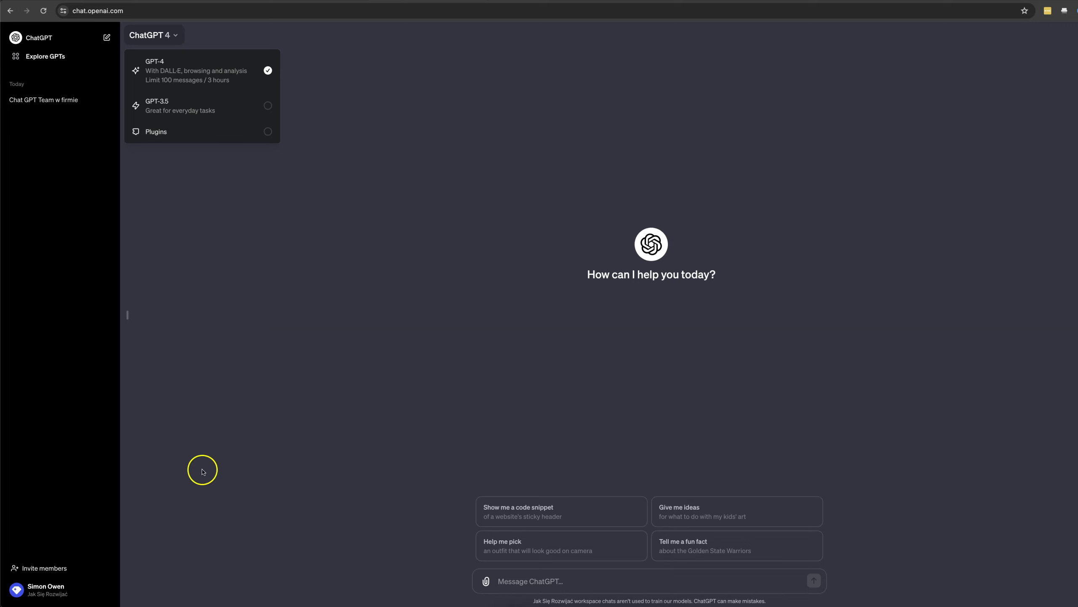
Open the invitation form for new members of the Jak Się Rozwijać workspace and cancel it.
{"action": "left_click", "coordinate": [58, 570]}
{"action": "left_click", "coordinate": [58, 570]}
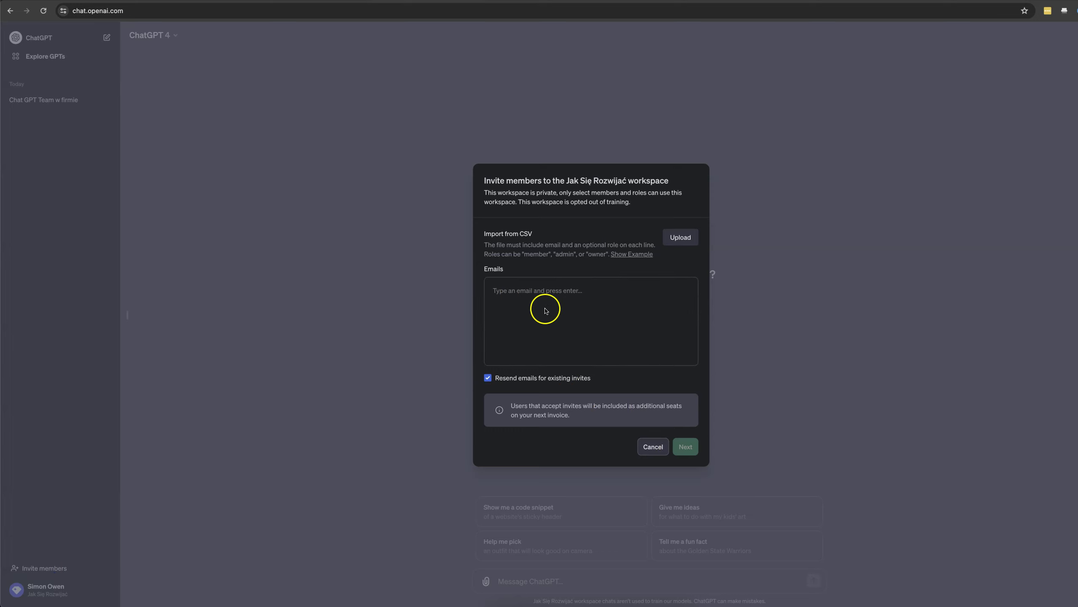
{"action": "left_click", "coordinate": [653, 447]}
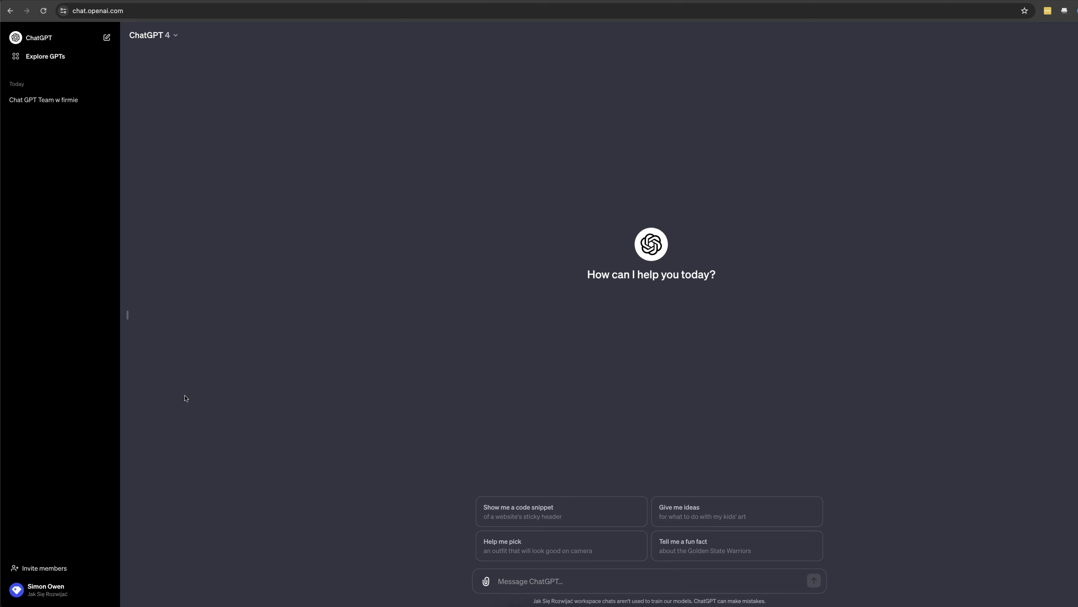
Examine the Configure settings of a new GPT draft in the GPT editor and leave the editor.
{"action": "left_click", "coordinate": [84, 594]}
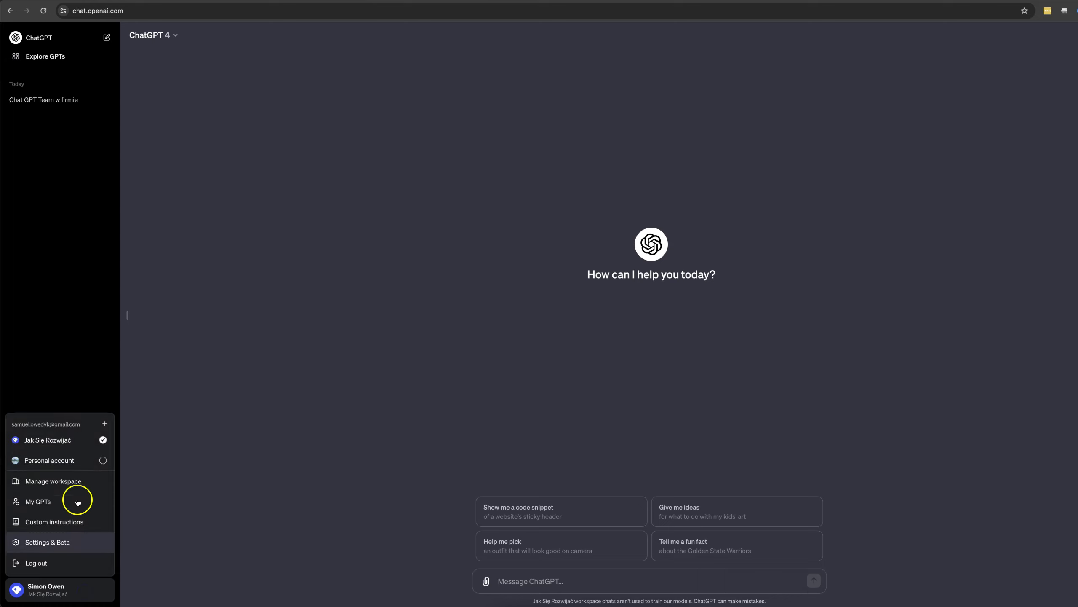
{"action": "left_click", "coordinate": [226, 482]}
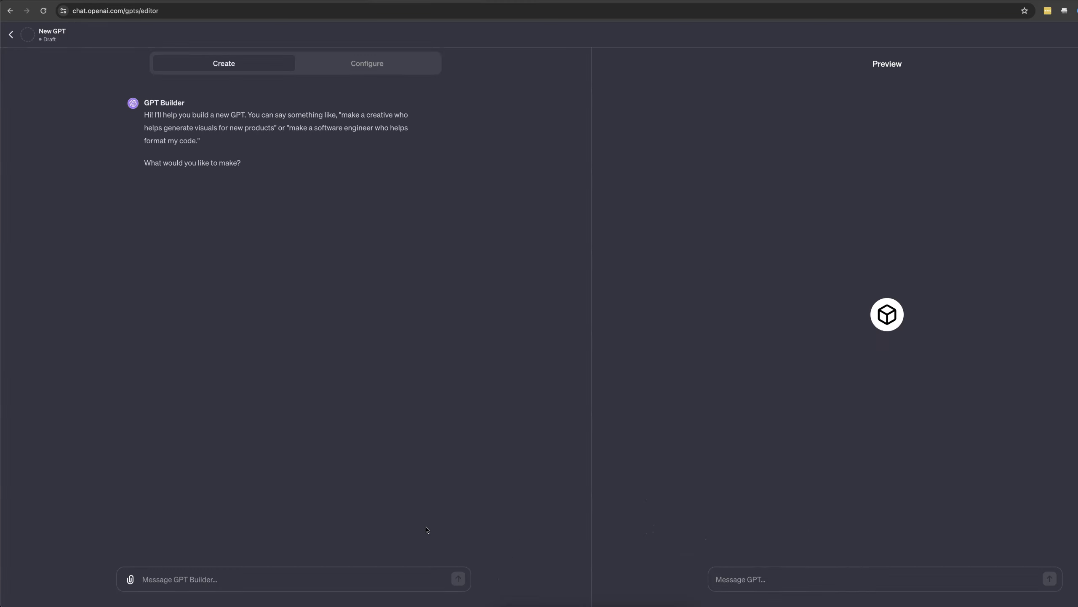
{"action": "left_click", "coordinate": [11, 35]}
{"action": "left_click", "coordinate": [357, 62]}
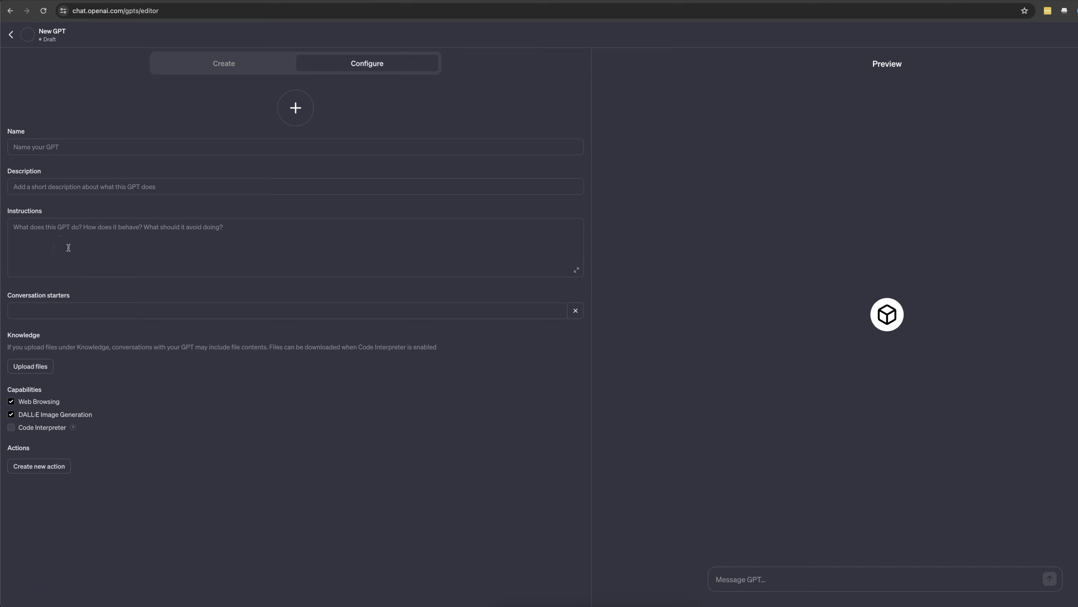
{"action": "left_click", "coordinate": [59, 300]}
{"action": "left_click", "coordinate": [11, 34]}
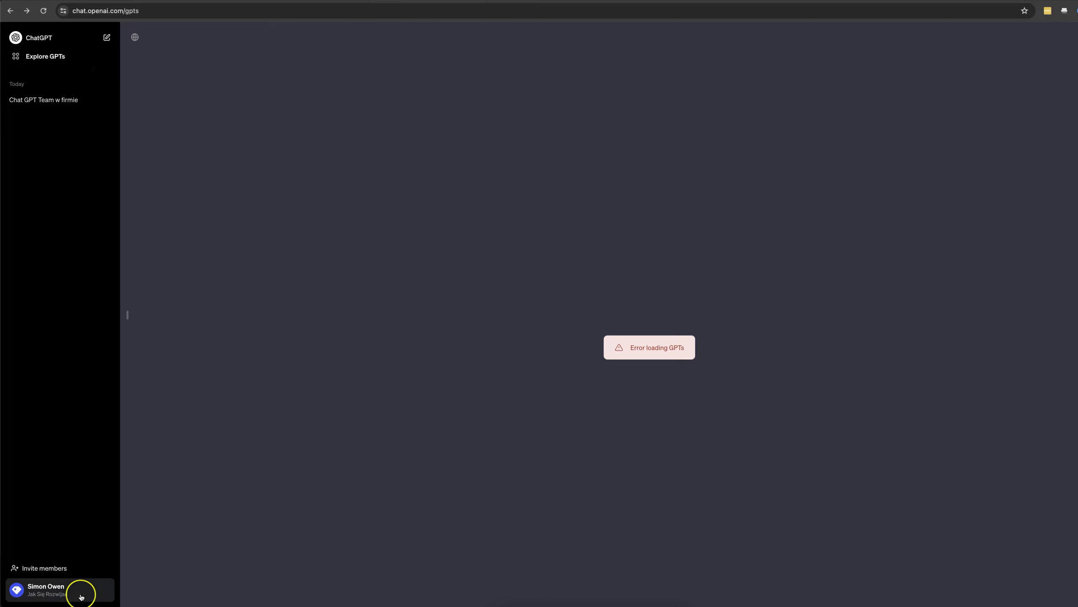
Switch to the jaksierozwijac.pl shop page with the AI courses.
{"action": "left_click", "coordinate": [204, 535]}
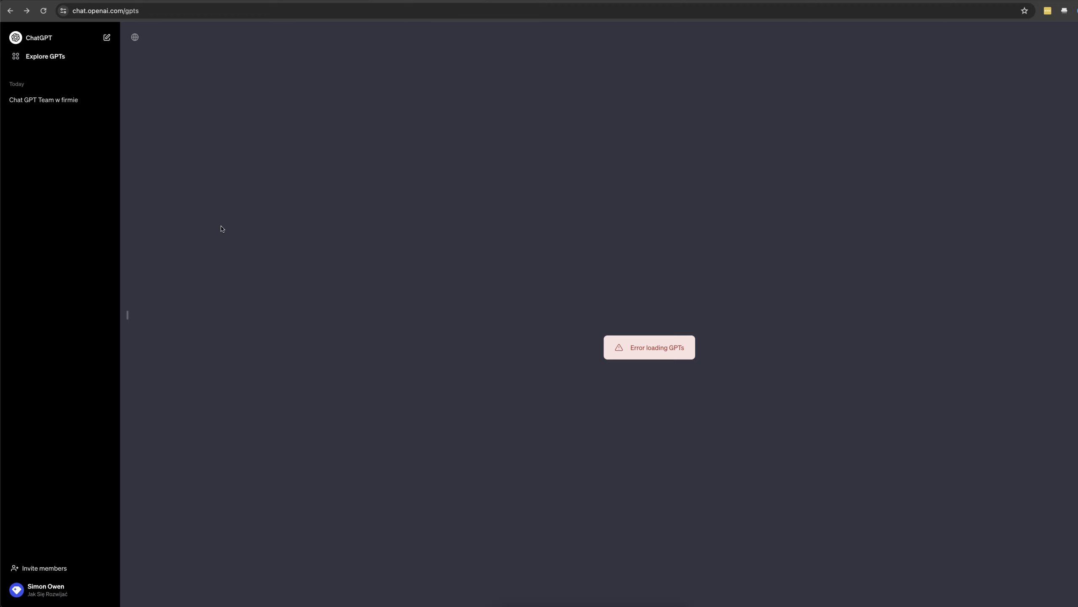
{"action": "key", "text": "ctrl+Tab"}
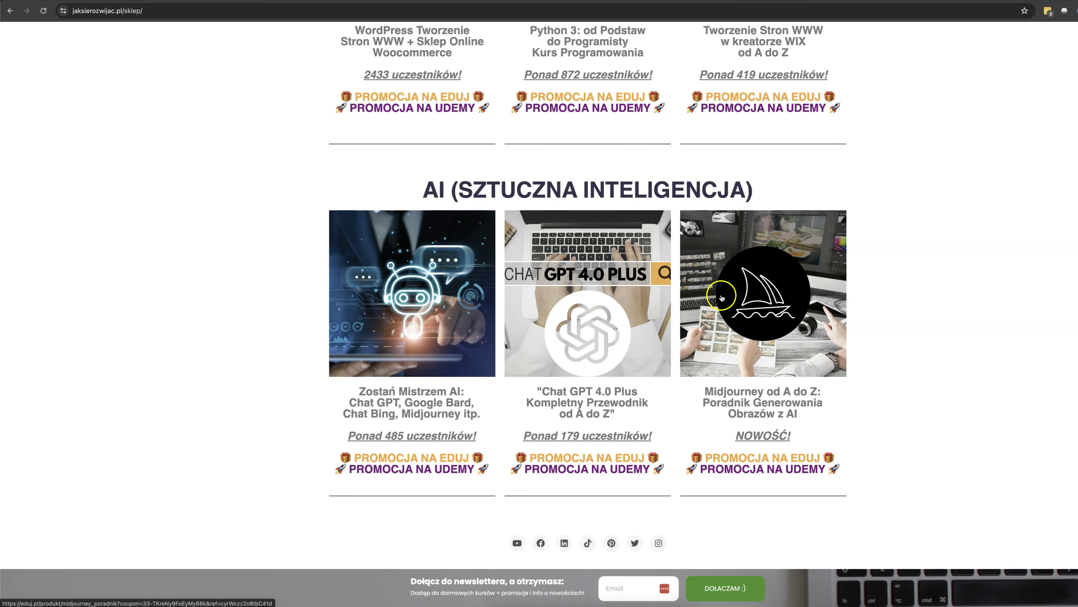